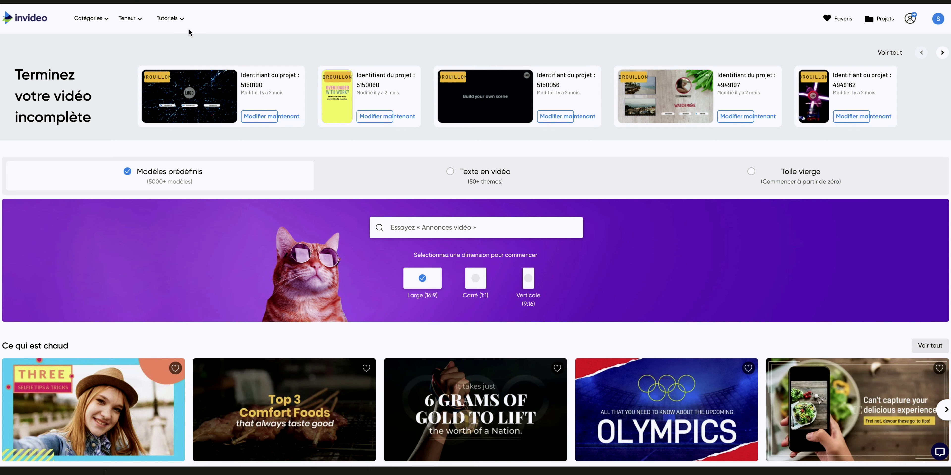
# Compare the monthly and yearly prices of the Entreprise and Illimité subscription plans
pyautogui.click(181, 21)
pyautogui.click(260, 117)
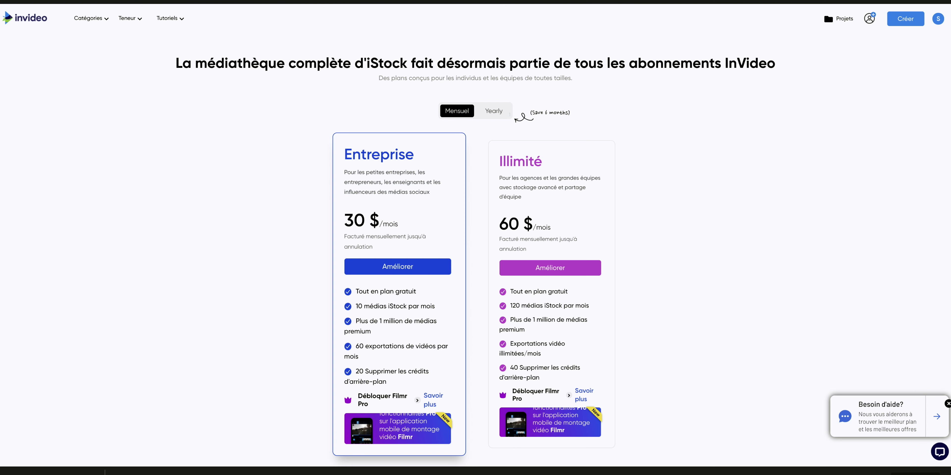
pyautogui.scroll(-1, 251, 164)
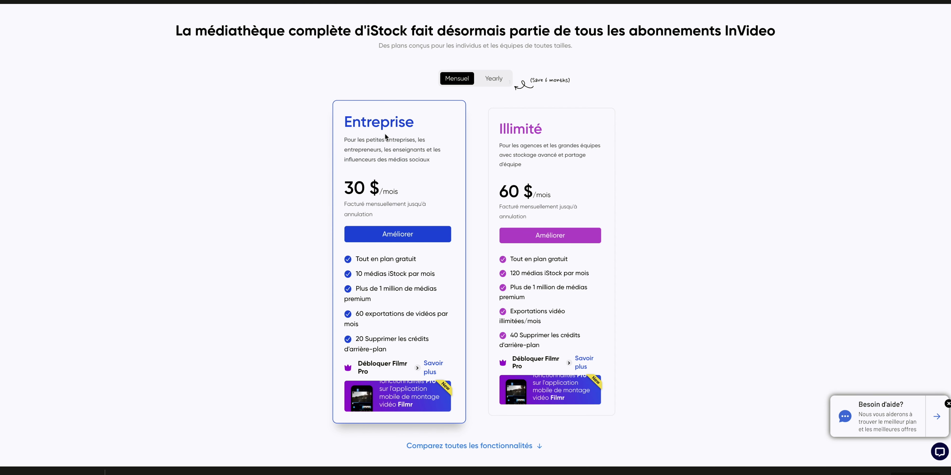
pyautogui.click(493, 80)
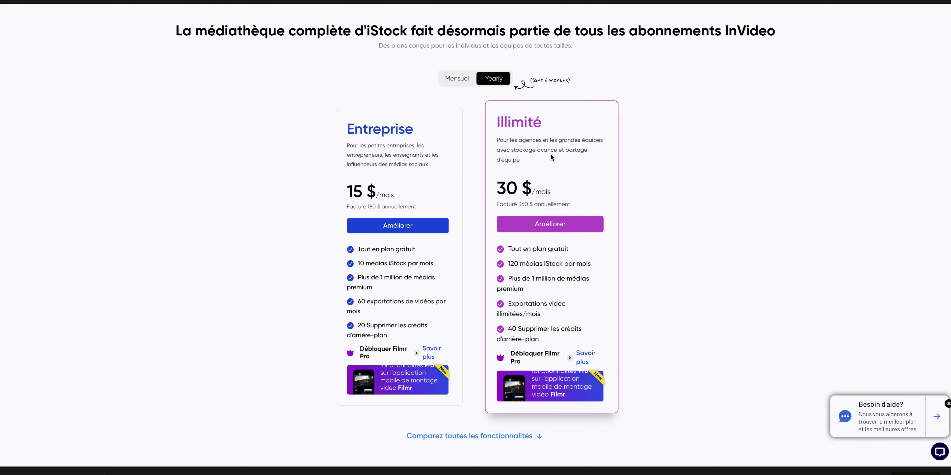
pyautogui.click(450, 79)
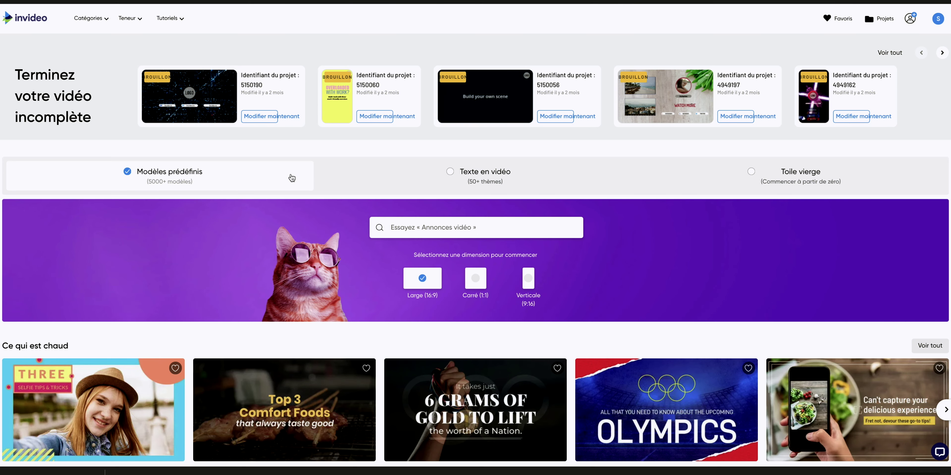
# View the predefined templates in the vertical 9:16 format, then return to the wide 16:9 format
pyautogui.scroll(-3, 290, 233)
pyautogui.scroll(3, 291, 234)
pyautogui.click(530, 278)
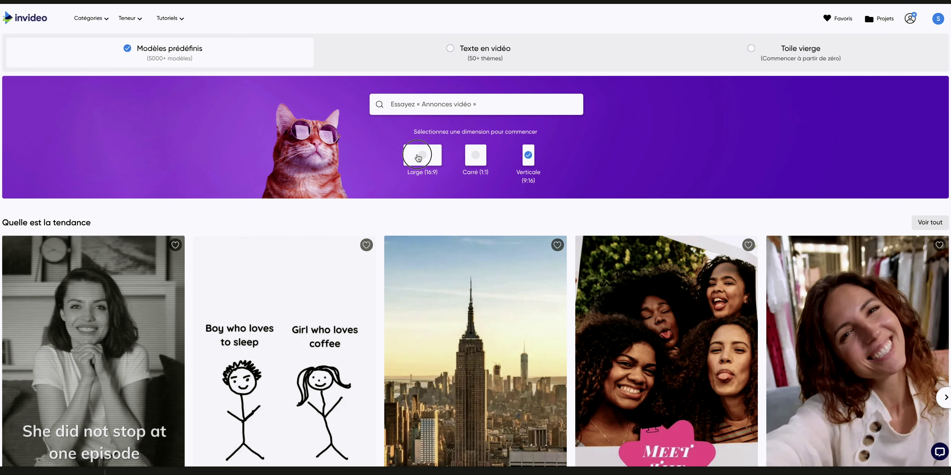
pyautogui.click(422, 155)
# Browse the wide template collections on the home page, from recently added ones to slideshows, business presentations and invitations
pyautogui.scroll(-5, 377, 259)
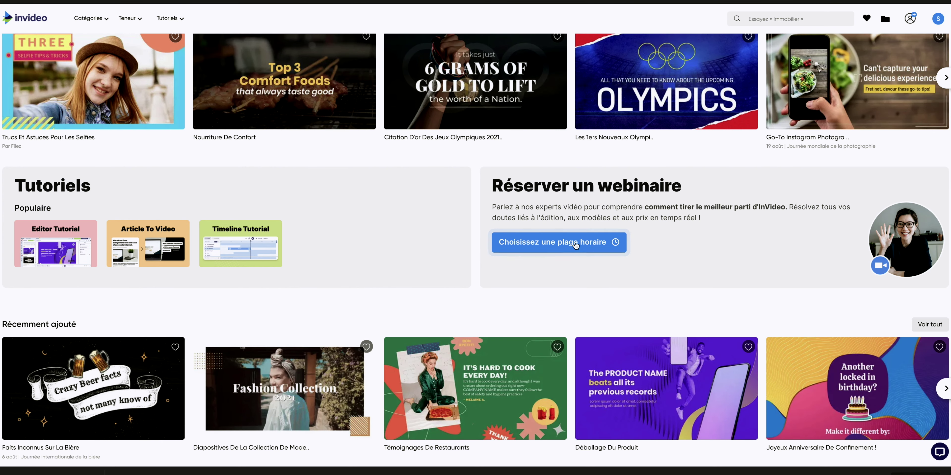
pyautogui.scroll(-2, 574, 245)
pyautogui.scroll(-3, 575, 245)
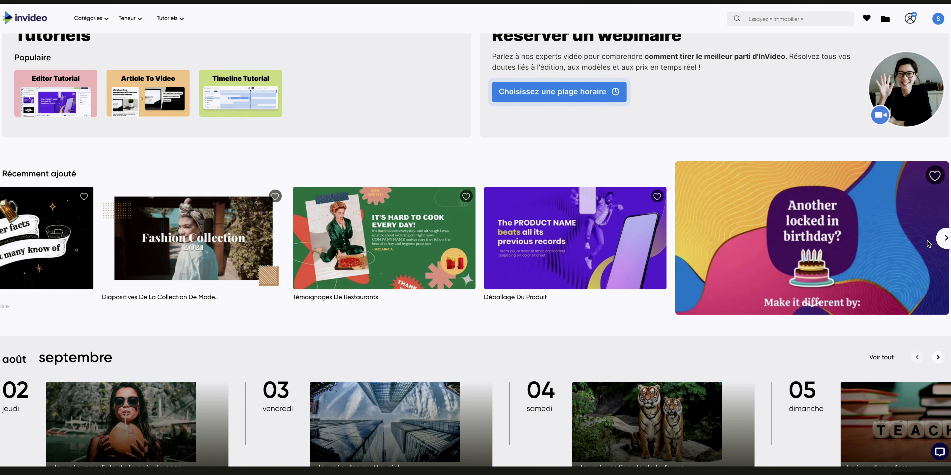
pyautogui.scroll(-5, 848, 243)
pyautogui.scroll(-15, 848, 247)
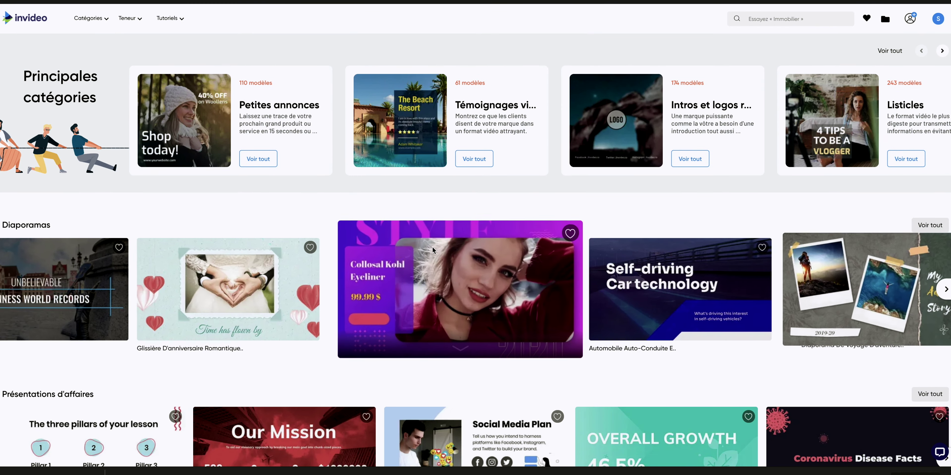
pyautogui.scroll(-13, 433, 248)
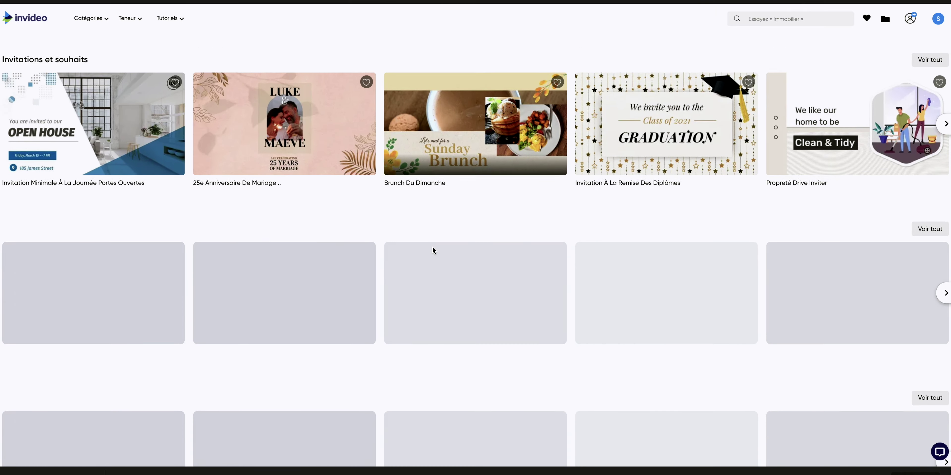
pyautogui.scroll(-20, 433, 247)
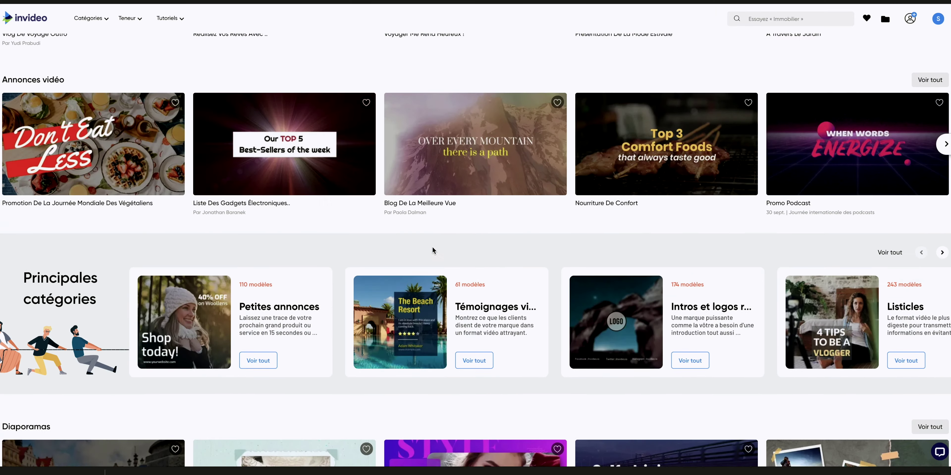
pyautogui.press('Home')
# Search the vertical 9:16 templates for "instagram"
pyautogui.click(529, 285)
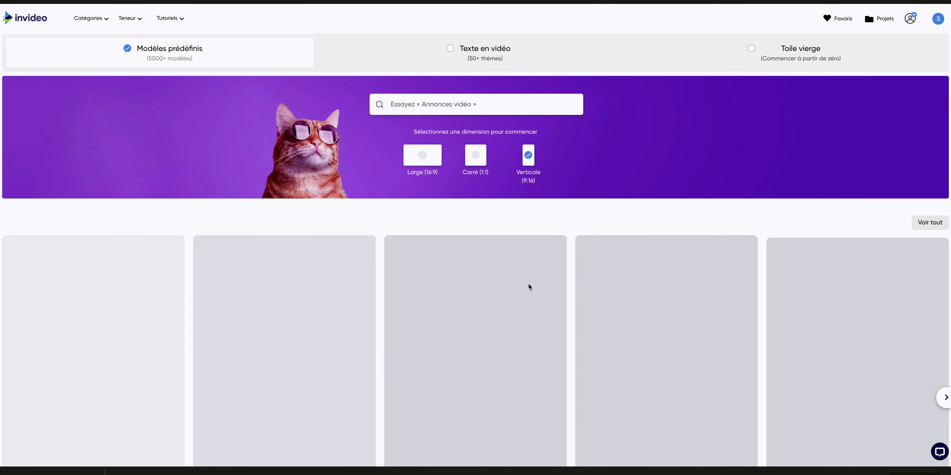
pyautogui.click(422, 101)
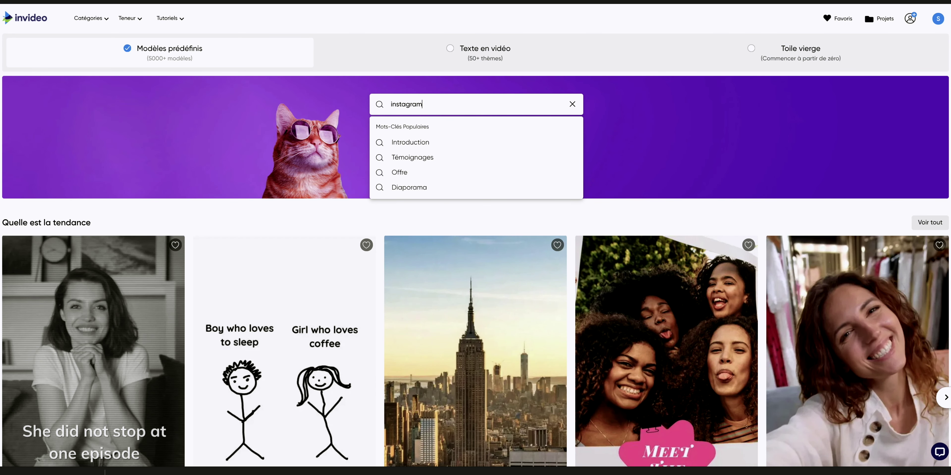
pyautogui.click(475, 142)
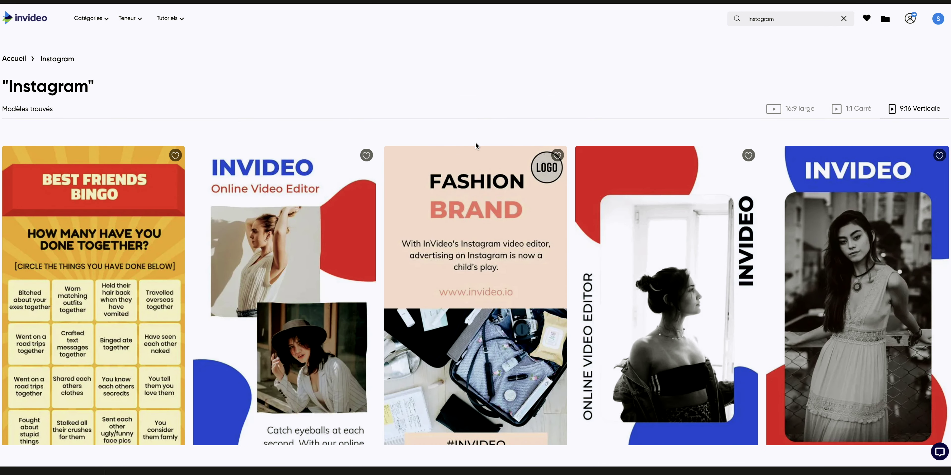
# Preview the vertical template "Publicité pour l'histoire d'Instagram" from the results and start a project with it
pyautogui.moveTo(341, 163)
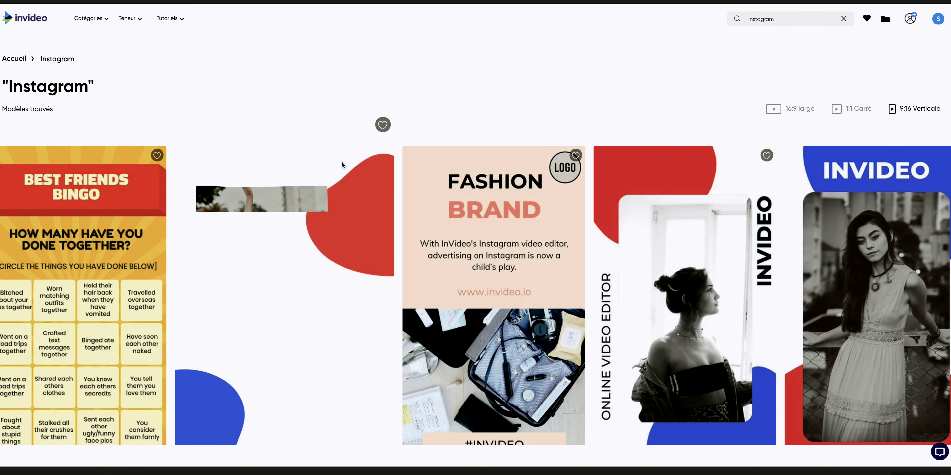
pyautogui.scroll(-5, 319, 237)
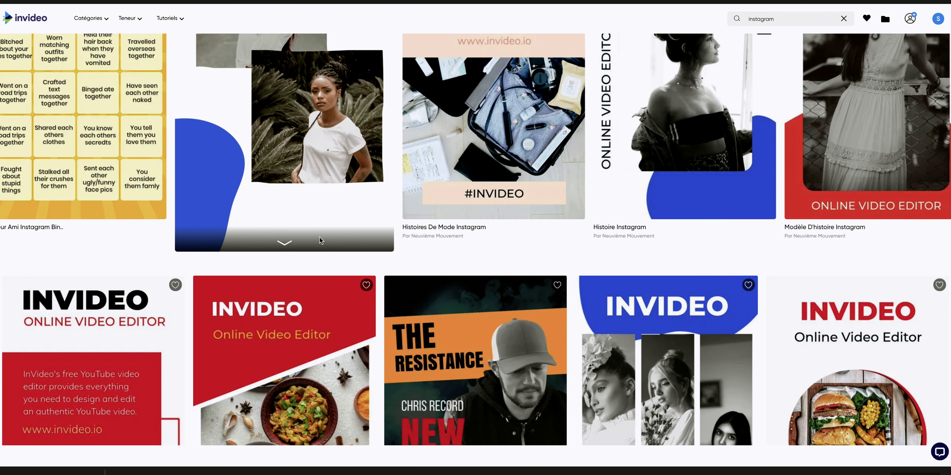
pyautogui.scroll(-3, 319, 237)
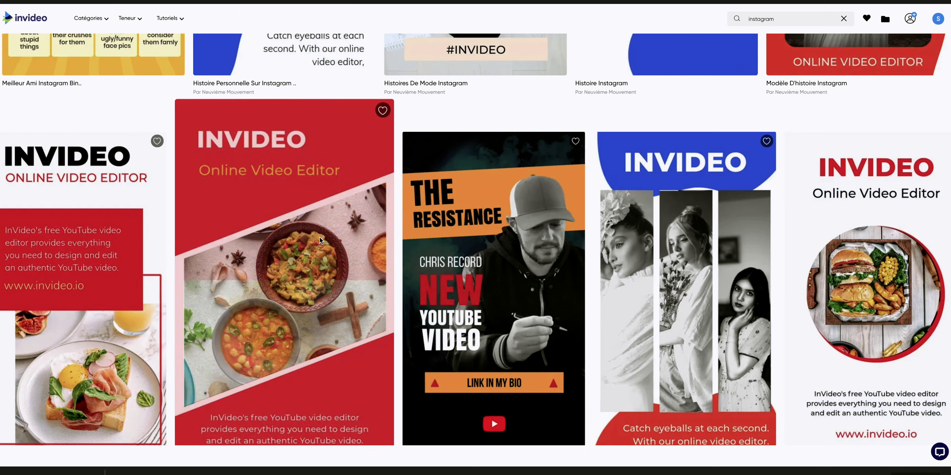
pyautogui.moveTo(444, 189)
pyautogui.scroll(-1, 444, 189)
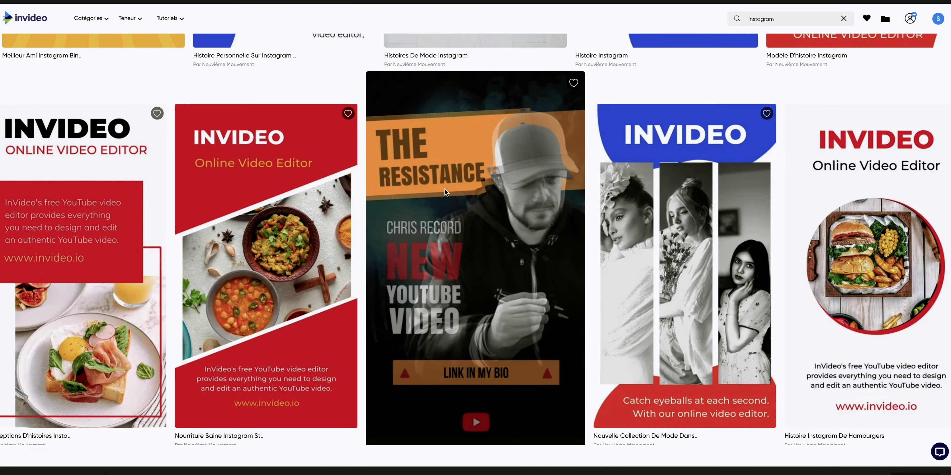
pyautogui.scroll(-10, 445, 190)
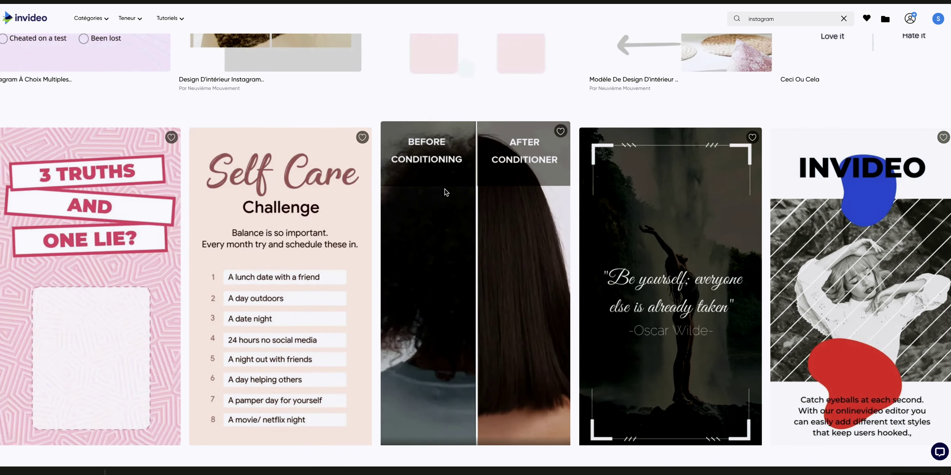
pyautogui.scroll(-7, 444, 189)
pyautogui.scroll(15, 444, 189)
pyautogui.click(466, 180)
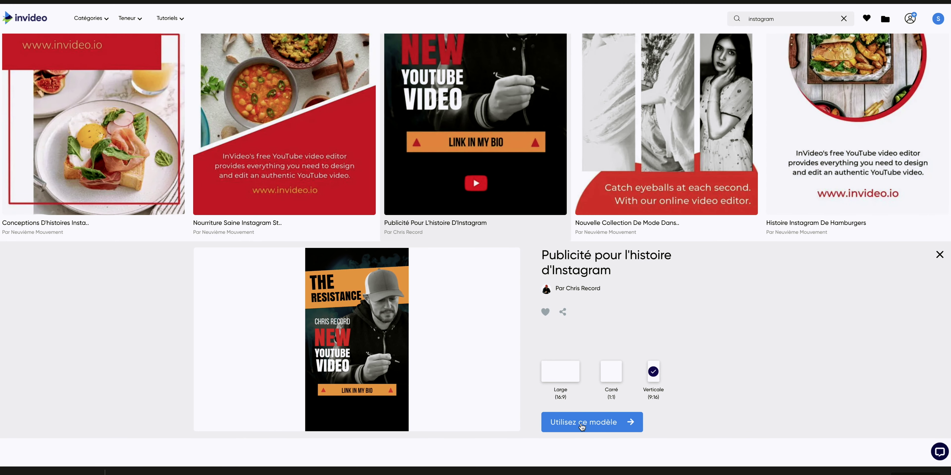
pyautogui.click(315, 411)
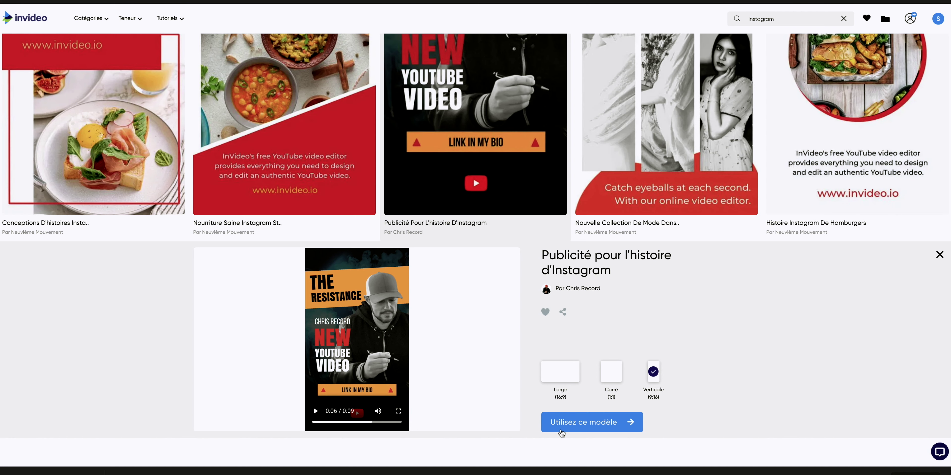
pyautogui.click(604, 427)
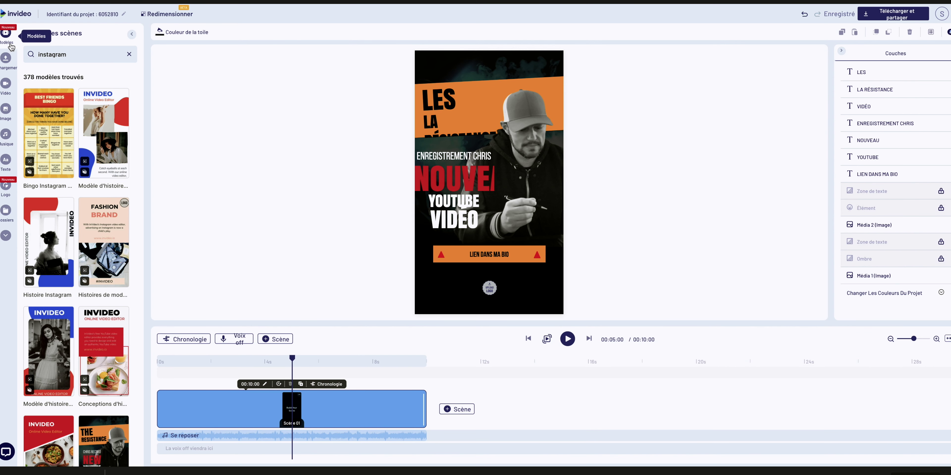
# Look through the uploaded media and the stock video, image and music libraries of the editor
pyautogui.click(13, 66)
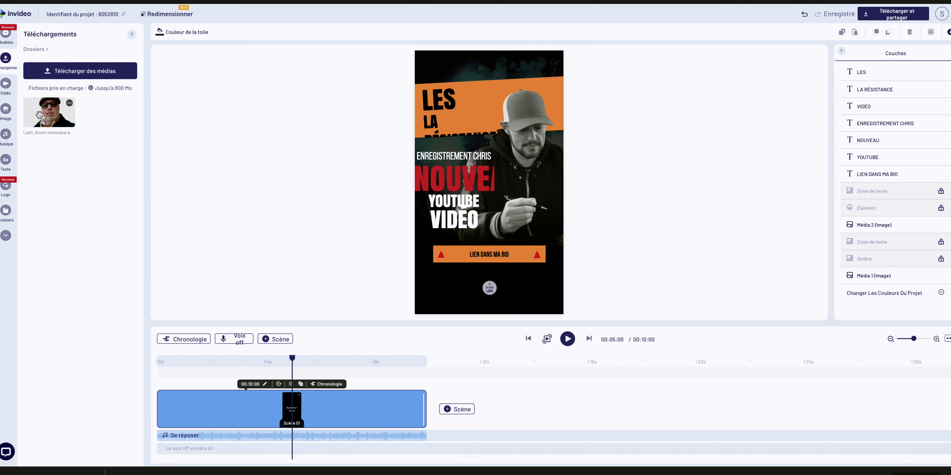
pyautogui.click(7, 85)
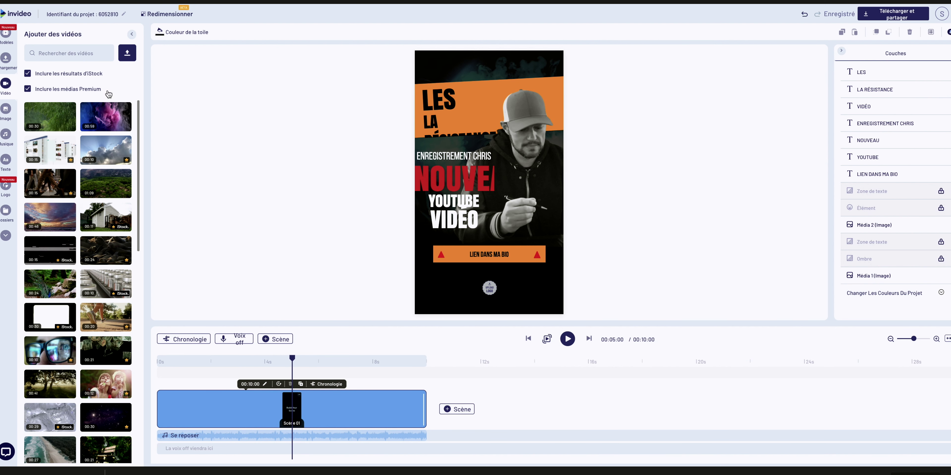
pyautogui.moveTo(95, 114)
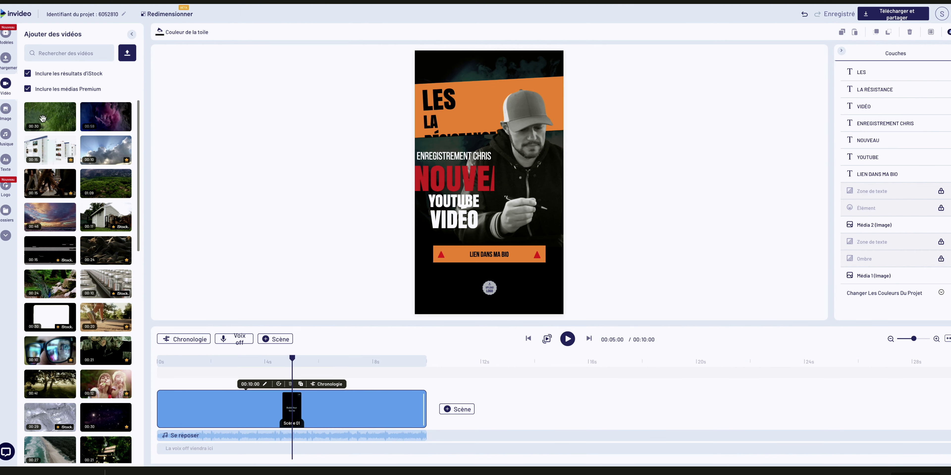
pyautogui.click(10, 112)
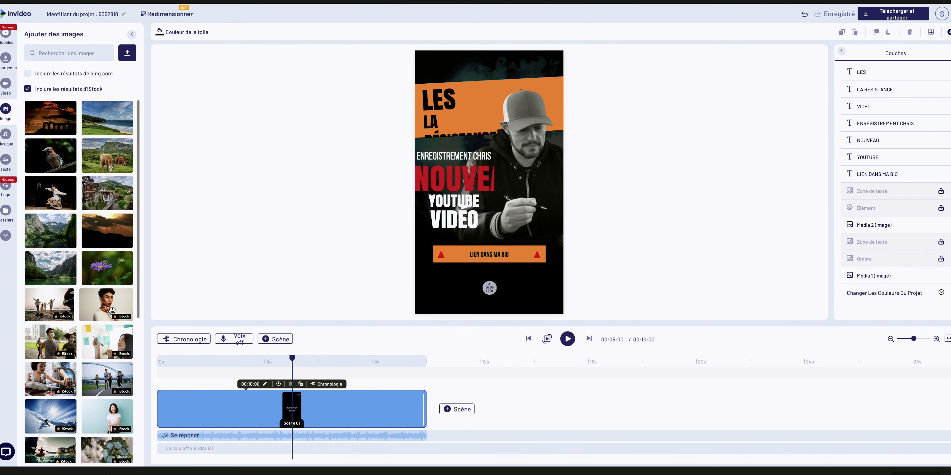
pyautogui.click(6, 137)
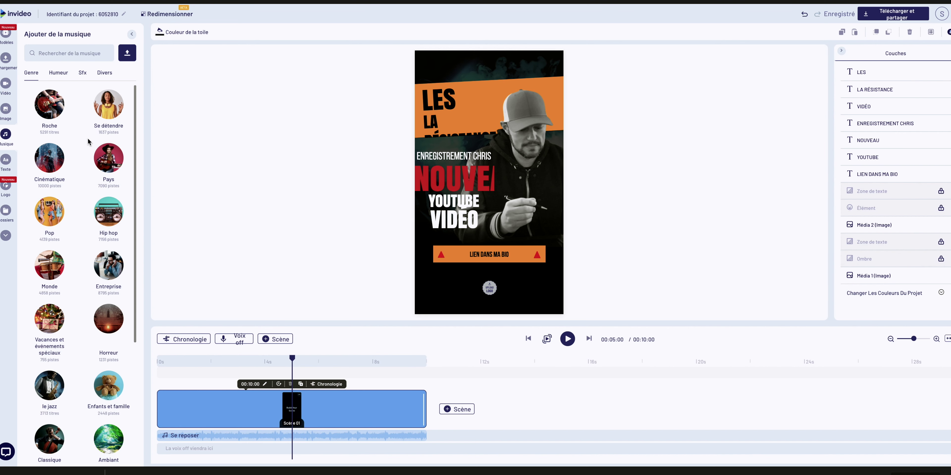
pyautogui.scroll(-5, 88, 142)
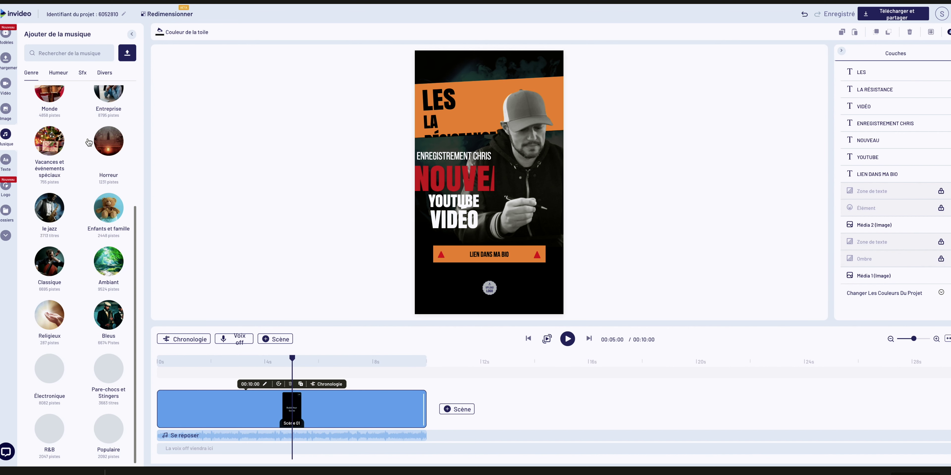
# Examine the available text styles, from artistic titles to social media credits, and the uploaded logos
pyautogui.click(5, 160)
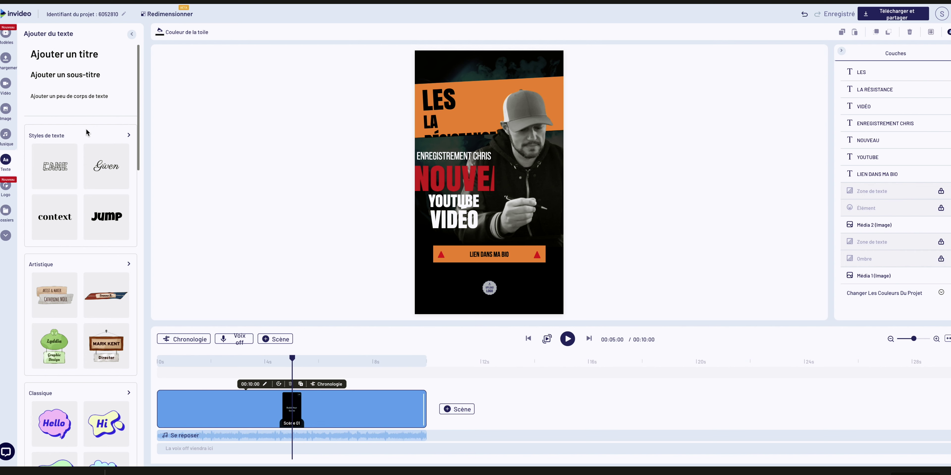
pyautogui.scroll(-3, 78, 162)
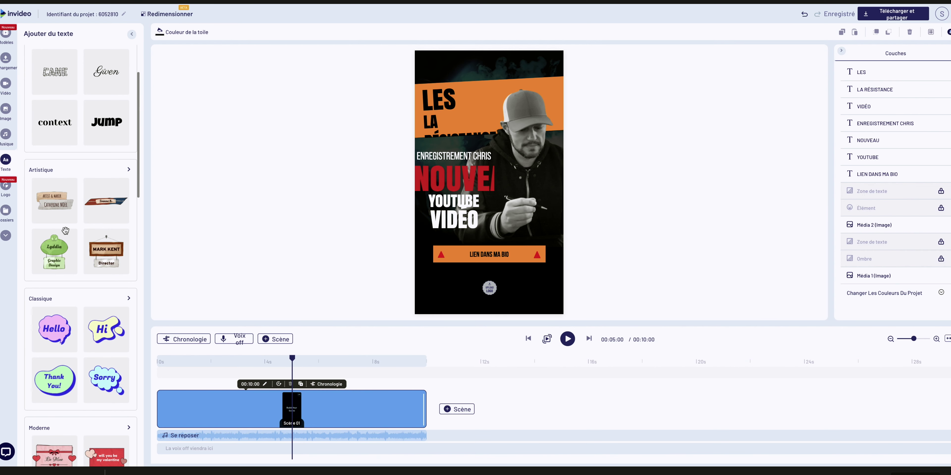
pyautogui.scroll(-3, 60, 319)
pyautogui.scroll(-8, 60, 319)
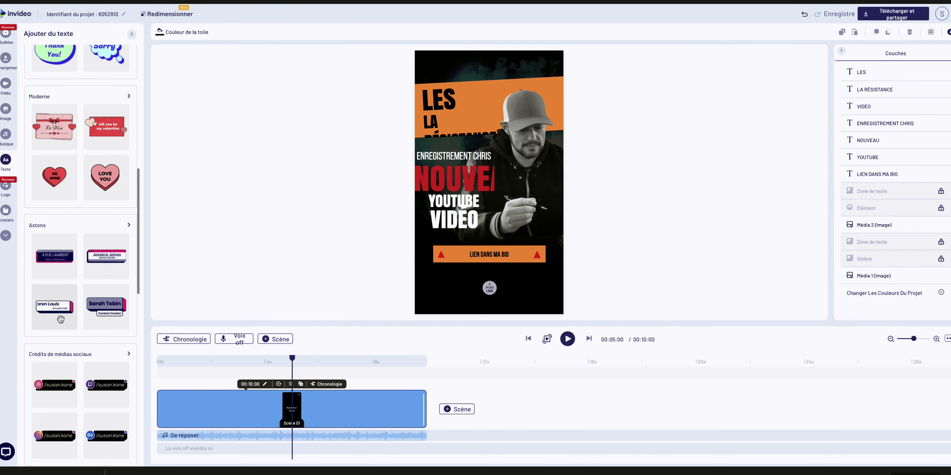
pyautogui.scroll(-4, 61, 319)
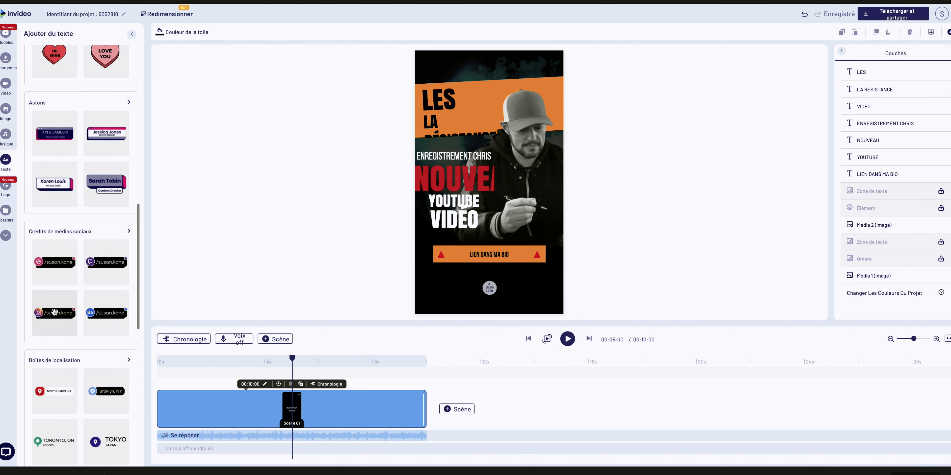
pyautogui.click(6, 188)
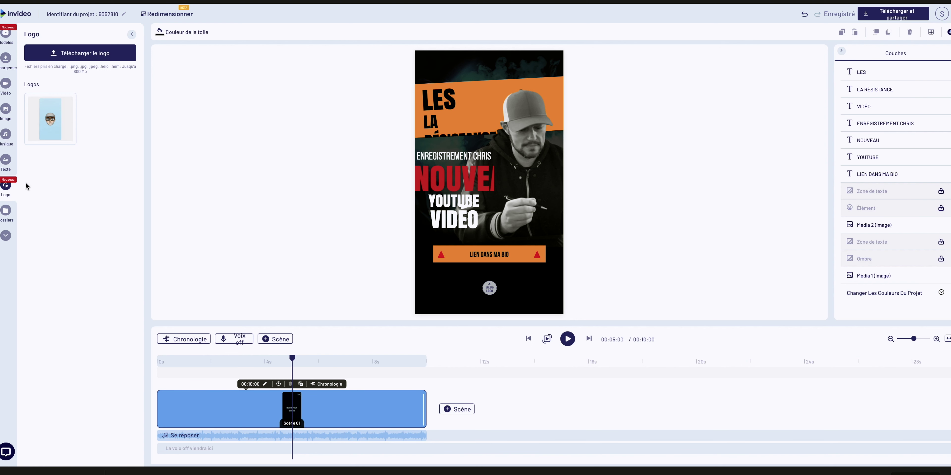
pyautogui.moveTo(58, 118)
# Delete the "LA RÉSISTANCE" text from the orange banner of the scene
pyautogui.click(441, 122)
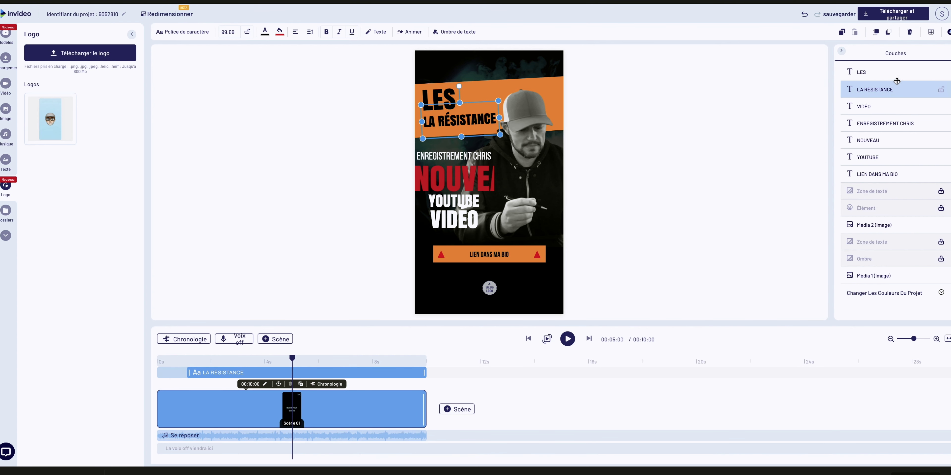
pyautogui.press('Delete')
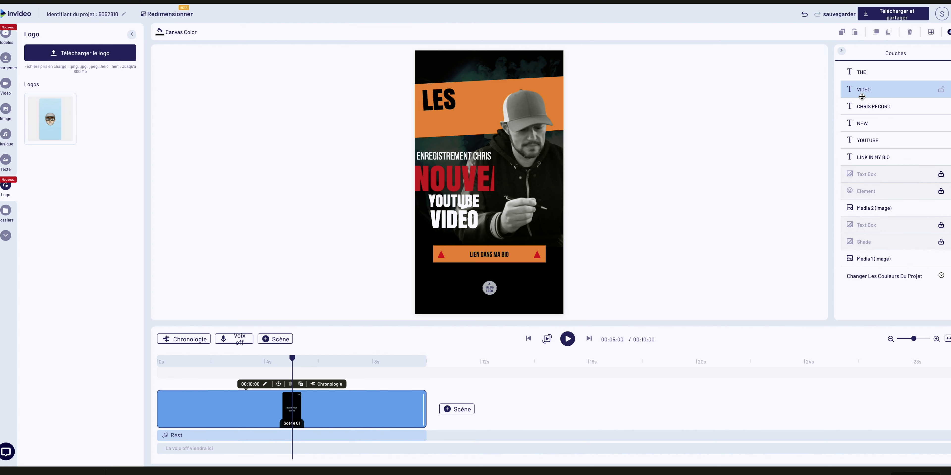